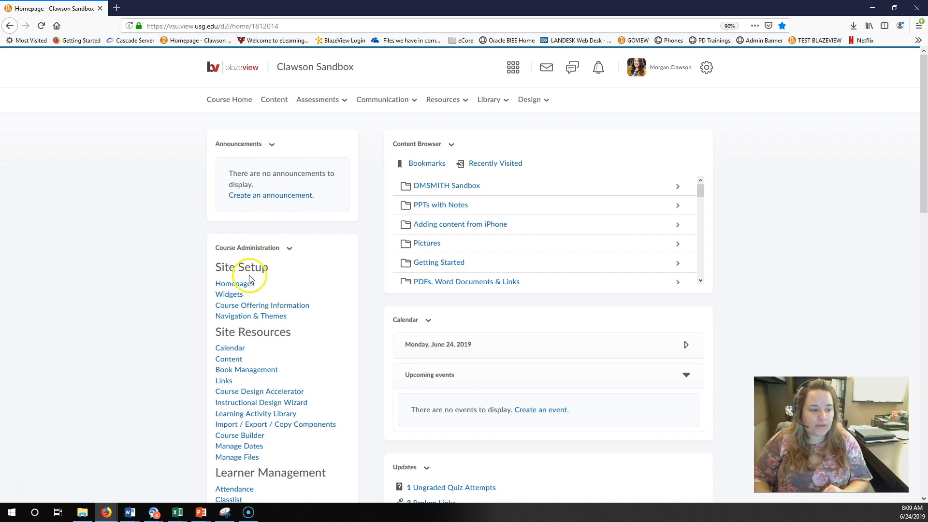
Open the course's Intelligent Agents list from the course administration links
scroll(251, 313, down, 5)
scroll(251, 313, down, 2)
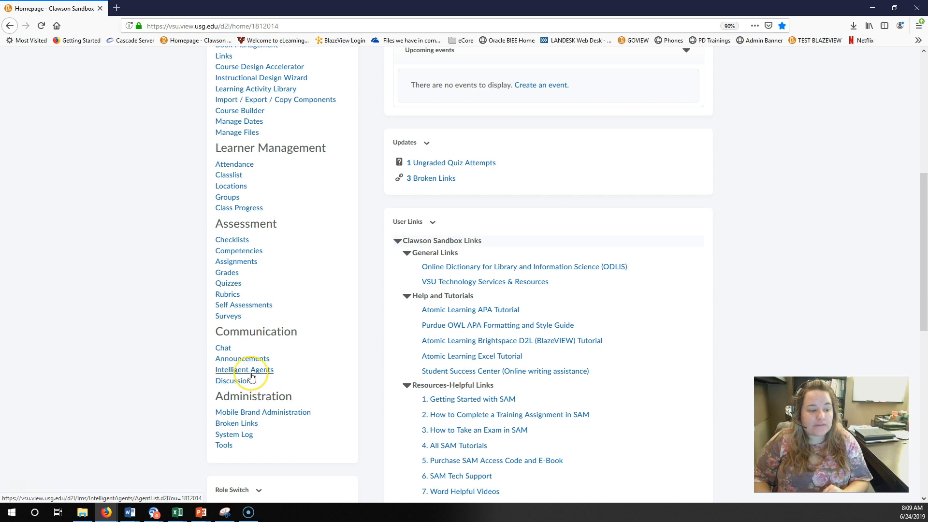
click(251, 376)
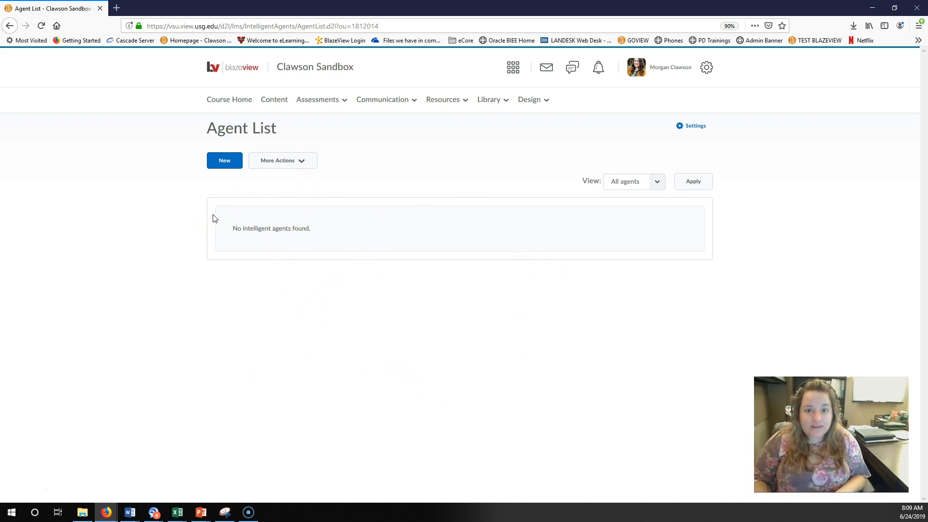
Start a new intelligent agent and name it "Attendance"
click(224, 161)
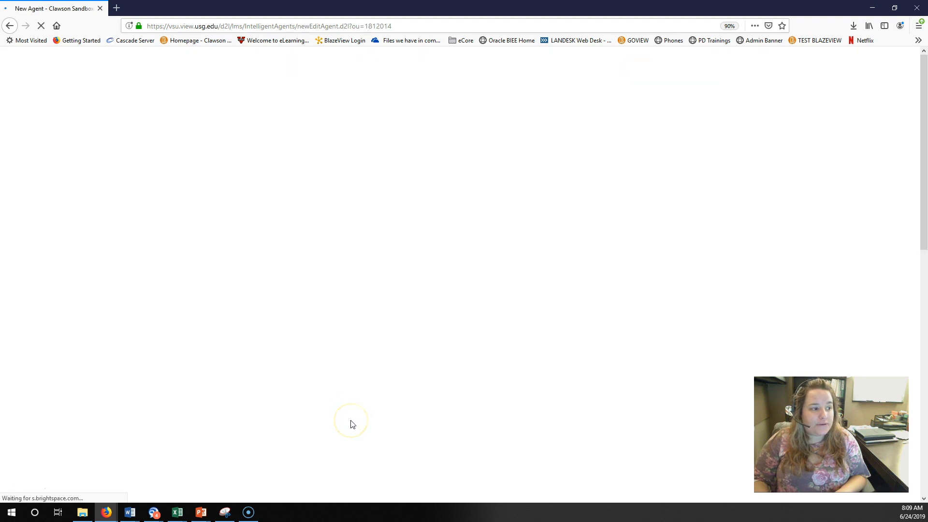
click(383, 190)
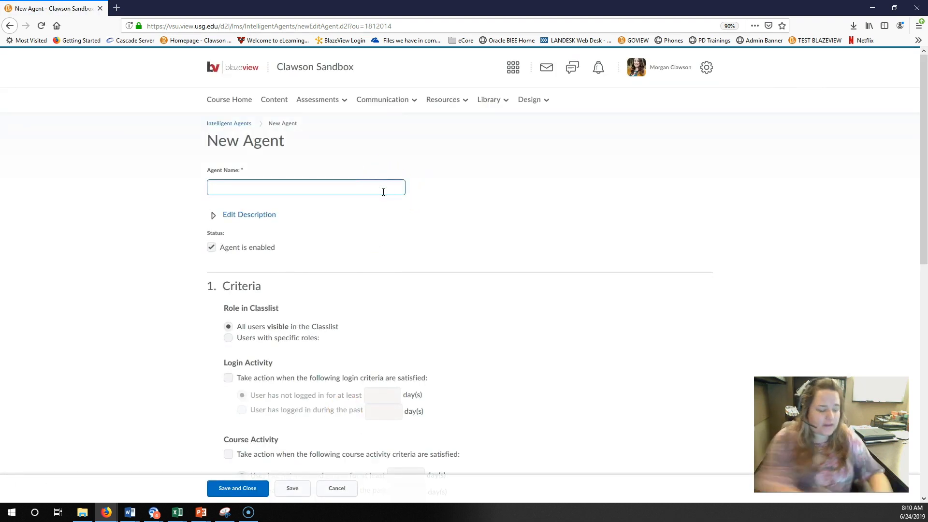
text(tAttendance)
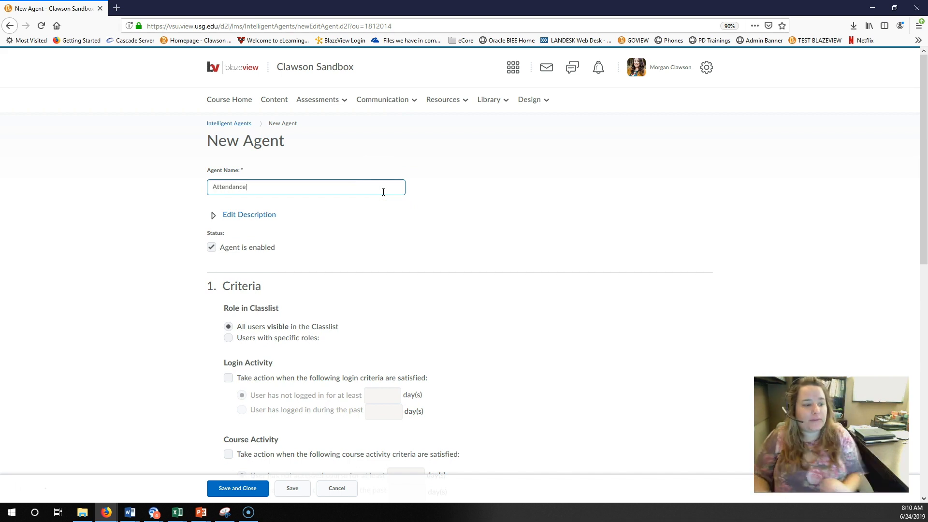
Disable and re-enable the agent, and reveal its description field before hiding it again
click(269, 249)
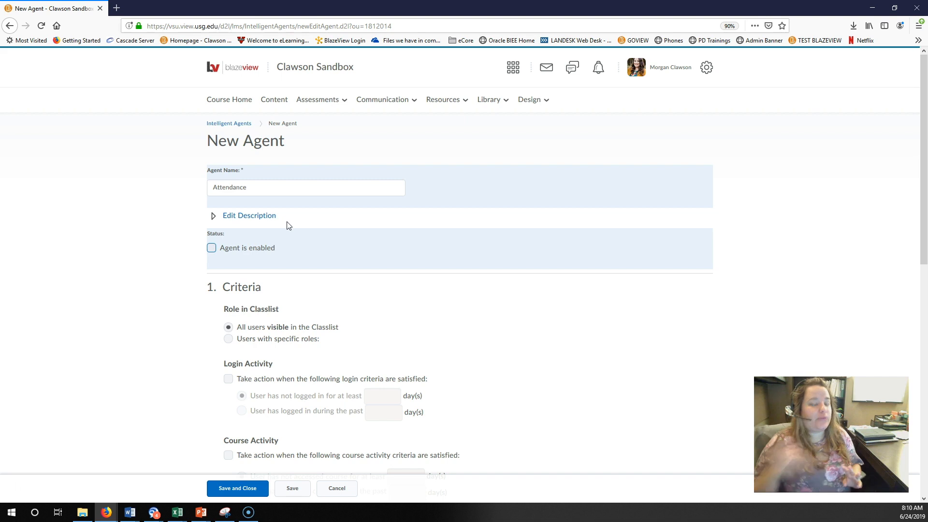
click(252, 248)
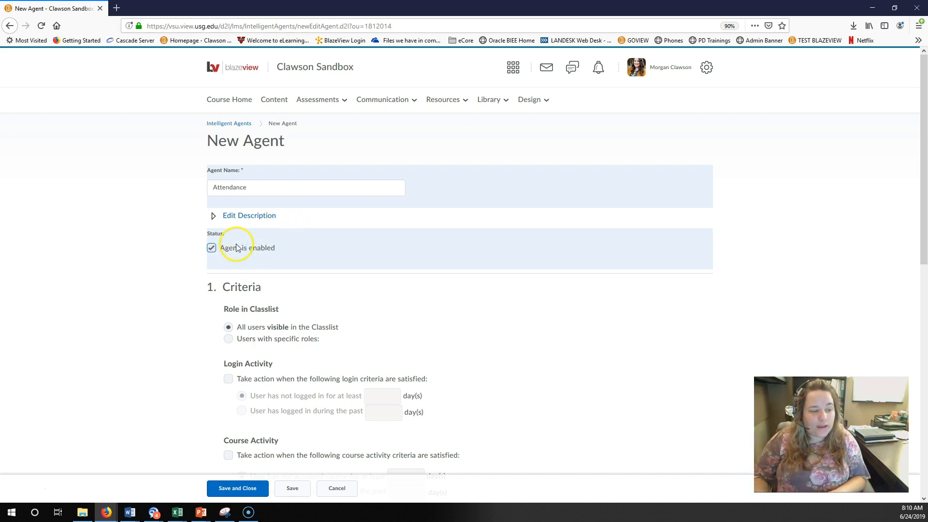
click(223, 217)
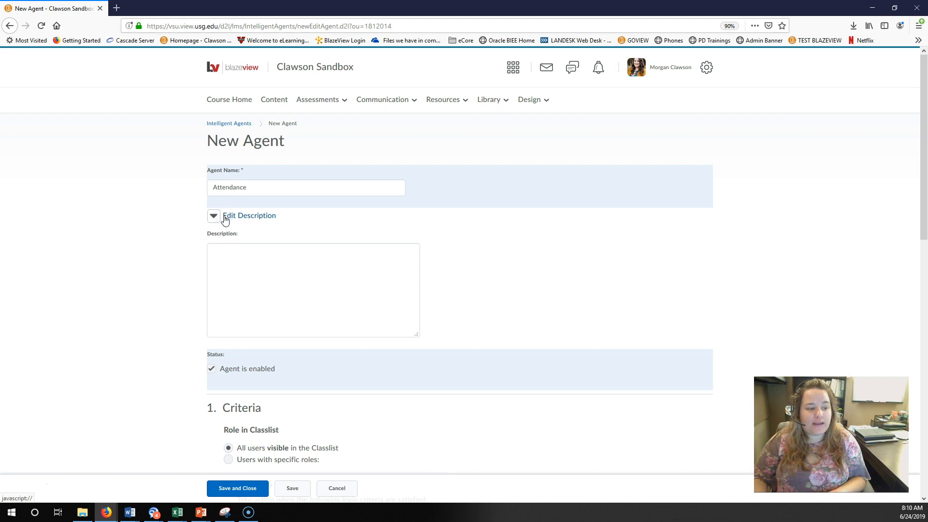
click(306, 365)
click(279, 300)
click(380, 298)
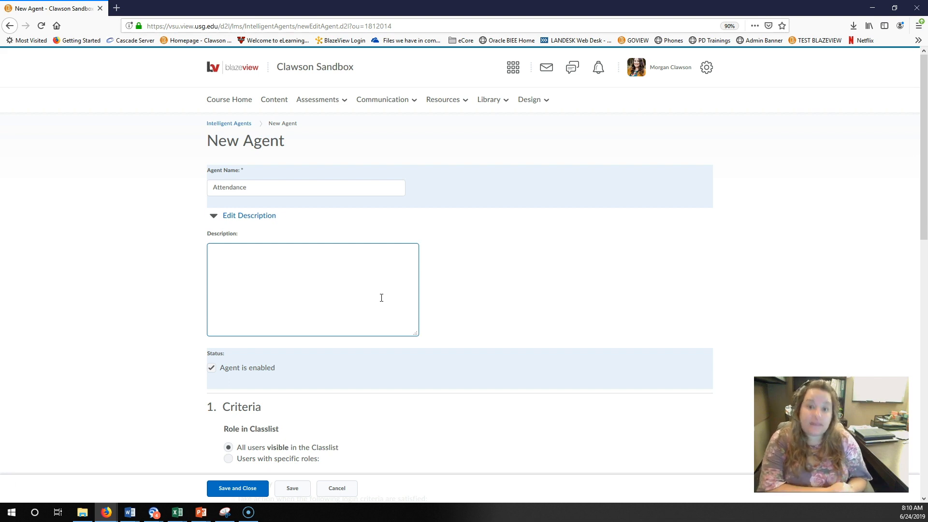
click(262, 216)
Switch the classlist role criterion to users with specific roles, and return it to all users visible in the Classlist
scroll(301, 272, down, 2)
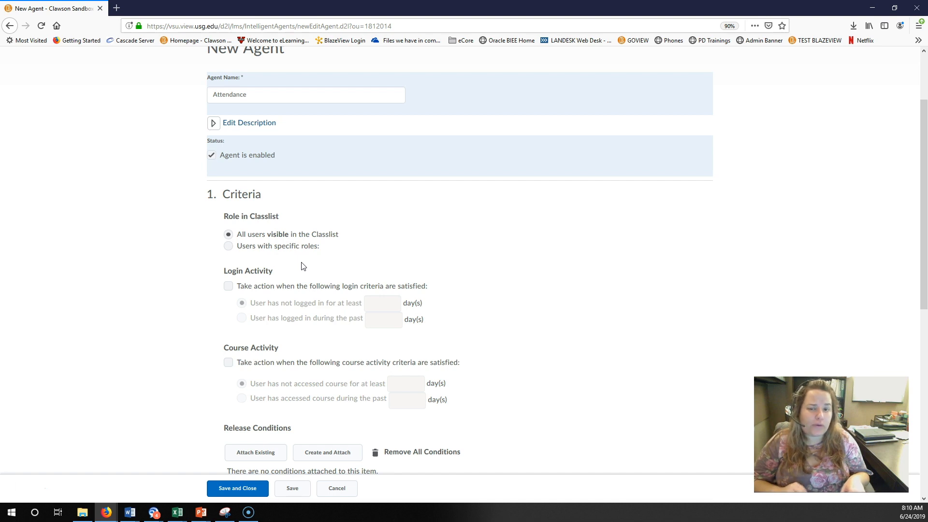
click(257, 248)
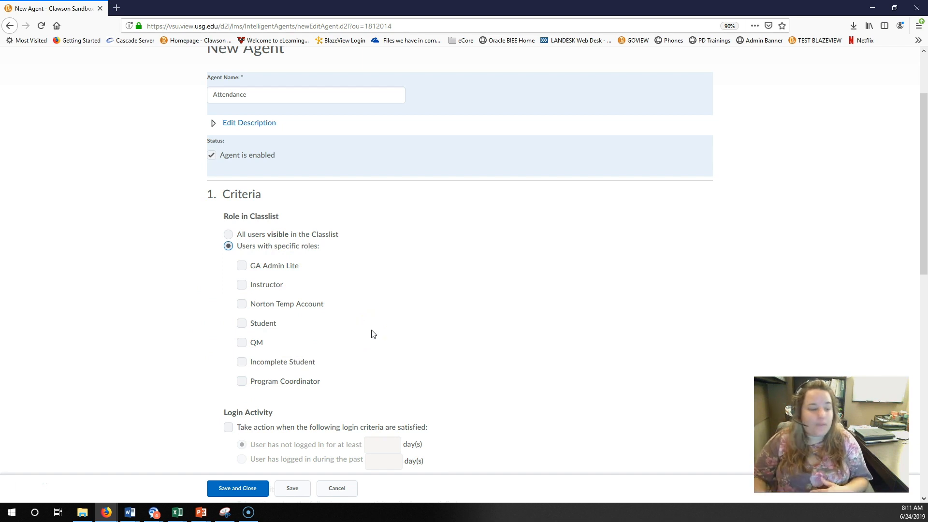
click(330, 236)
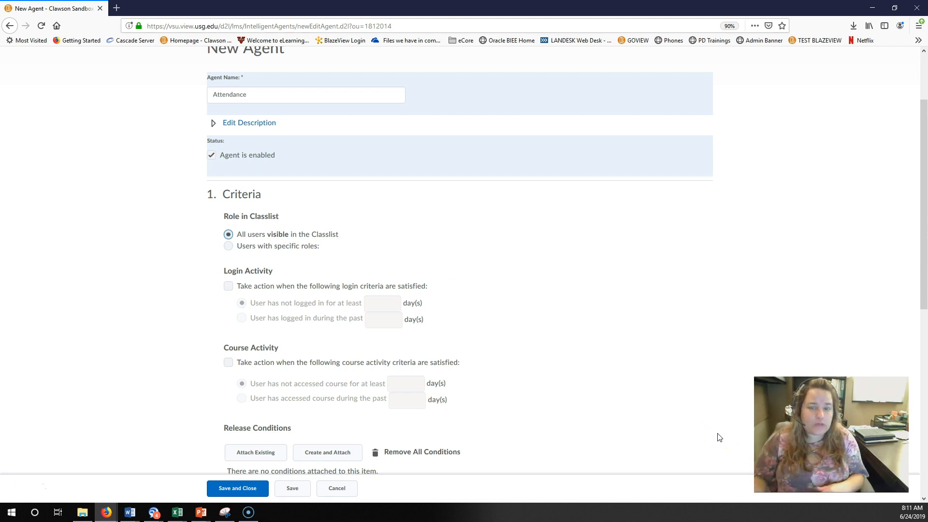
Enable the course activity criterion for users who have not accessed the course for at least 5 days
scroll(471, 366, down, 2)
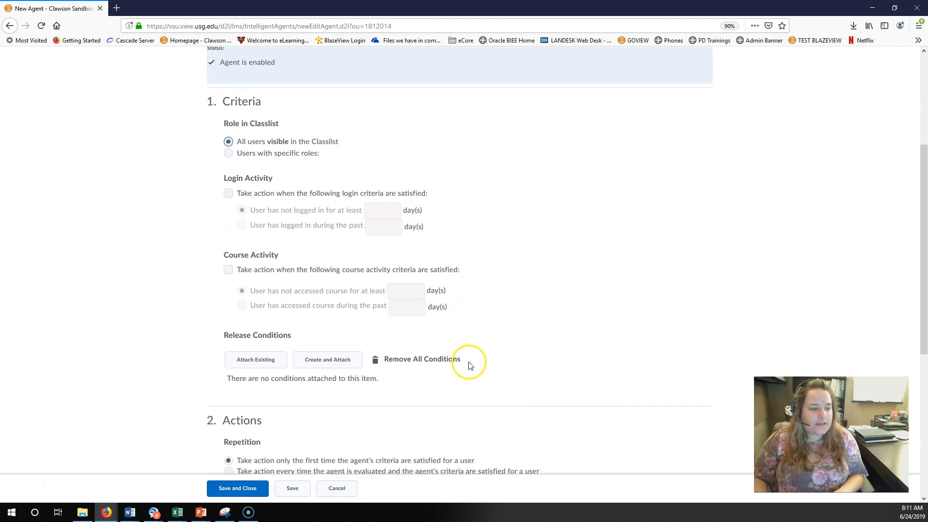
scroll(468, 360, down, 1)
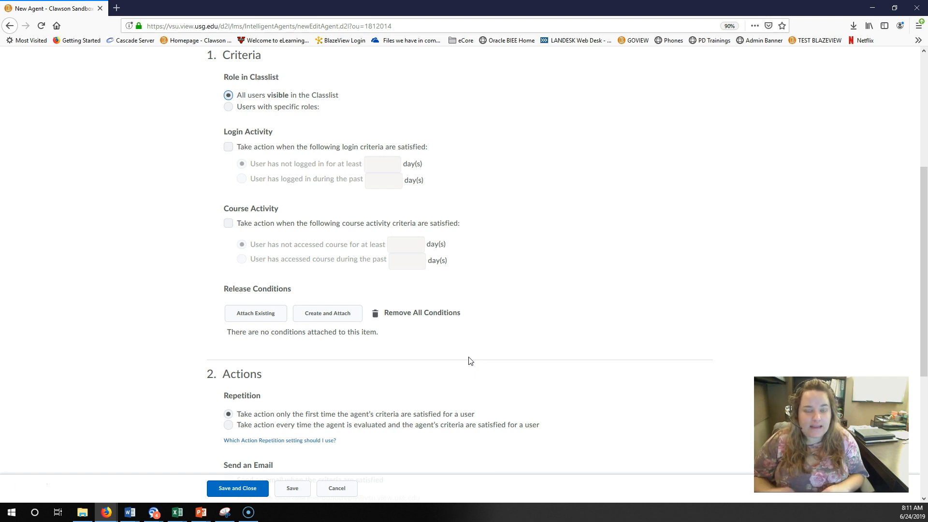
click(228, 223)
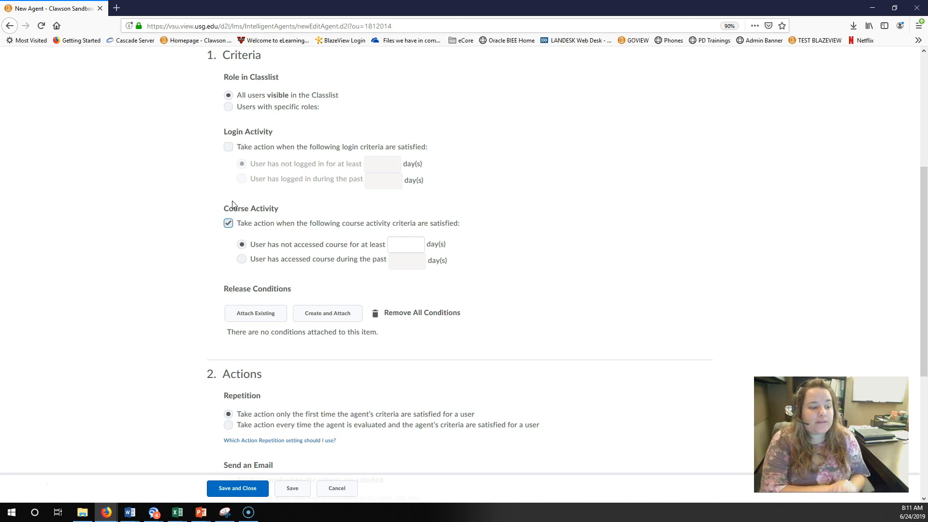
click(416, 242)
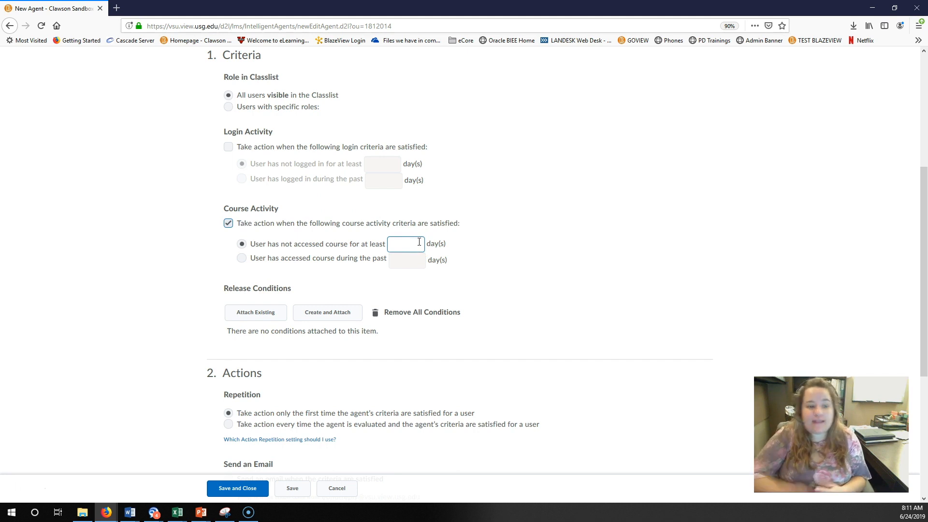
click(242, 259)
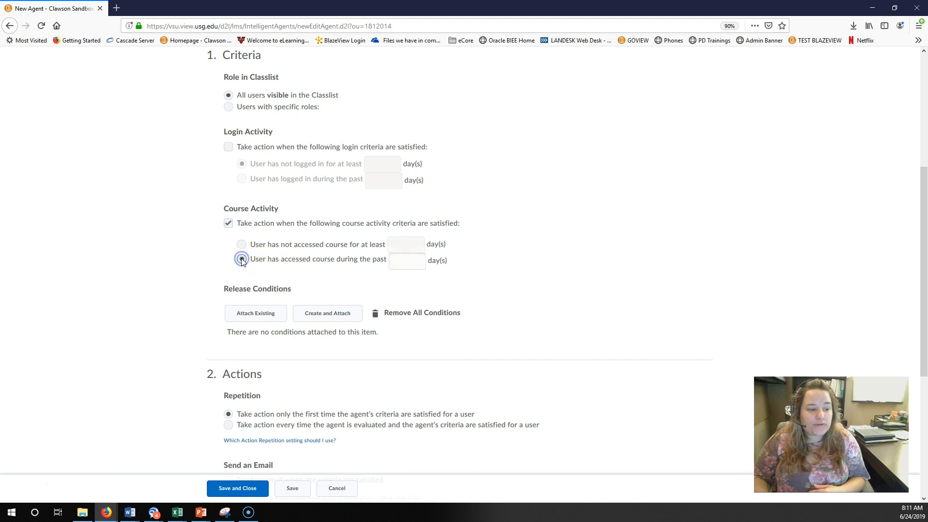
click(438, 261)
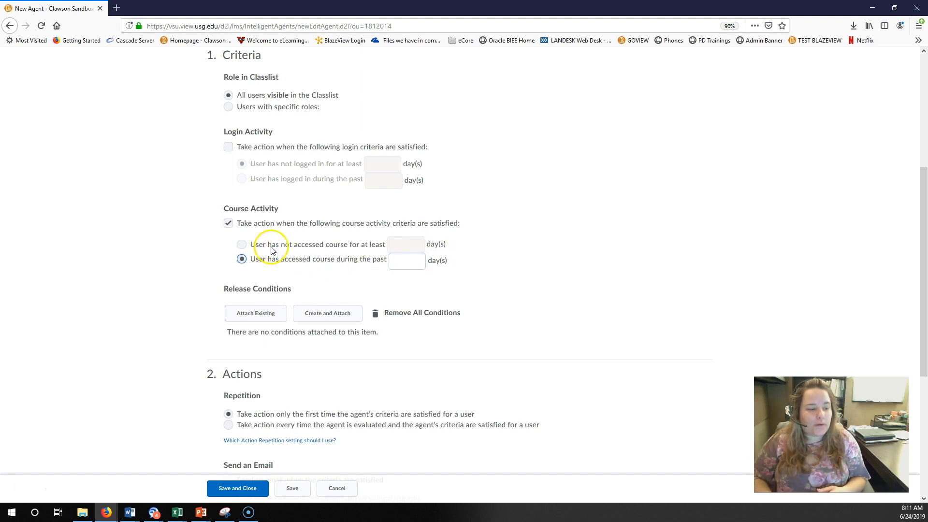
click(242, 244)
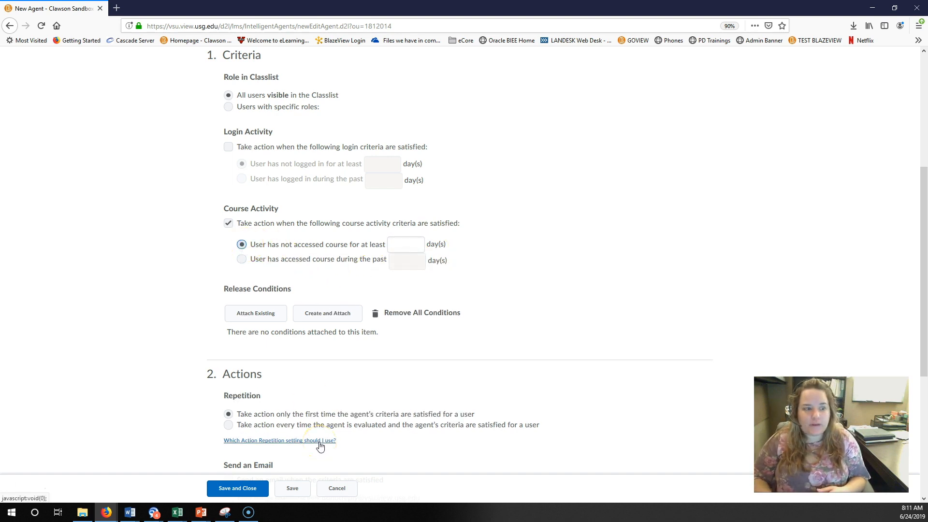
click(411, 244)
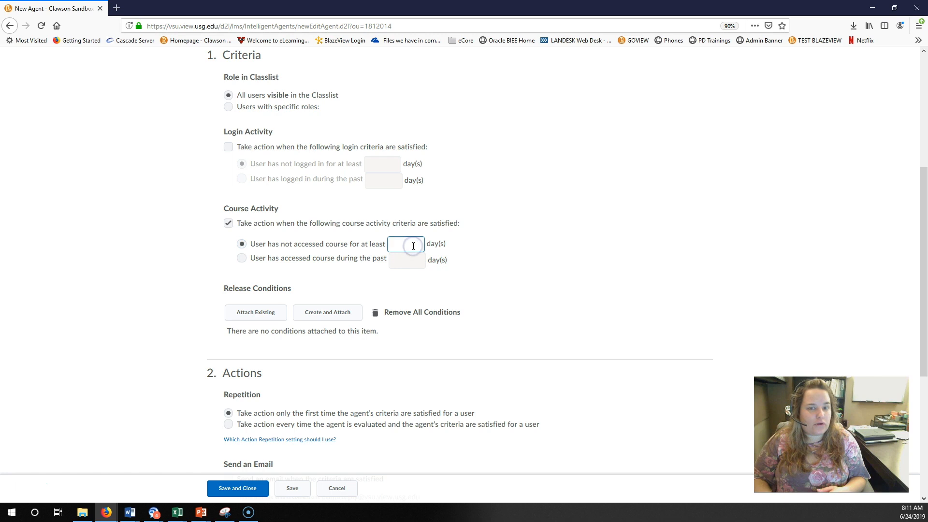
text(5)
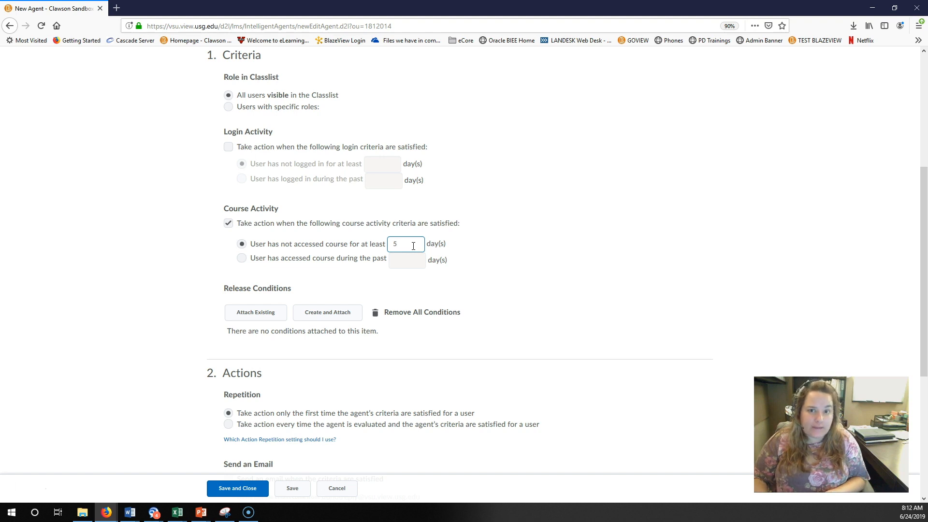
scroll(586, 401, down, 3)
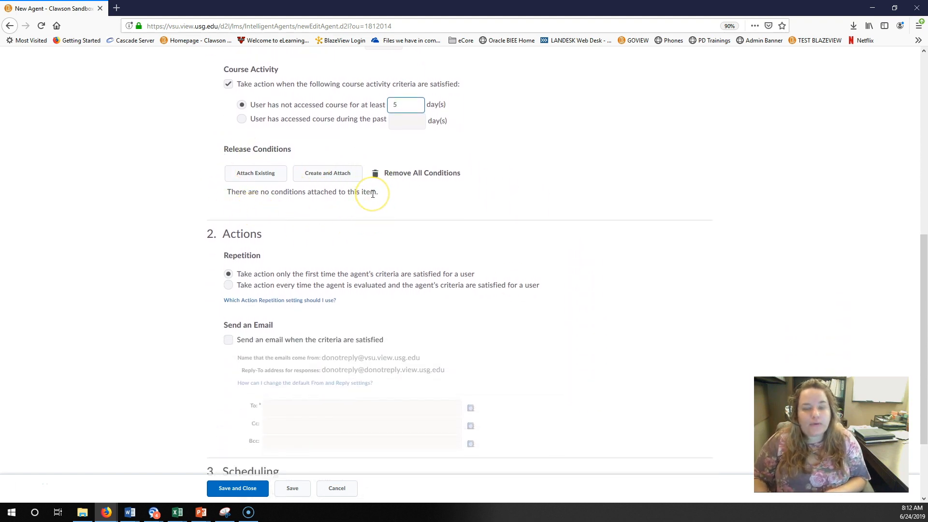
click(327, 173)
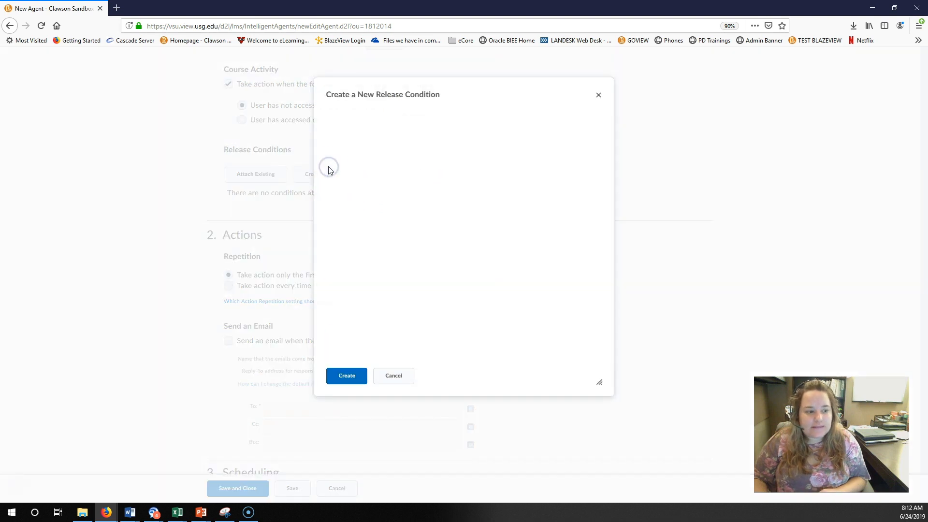
click(358, 146)
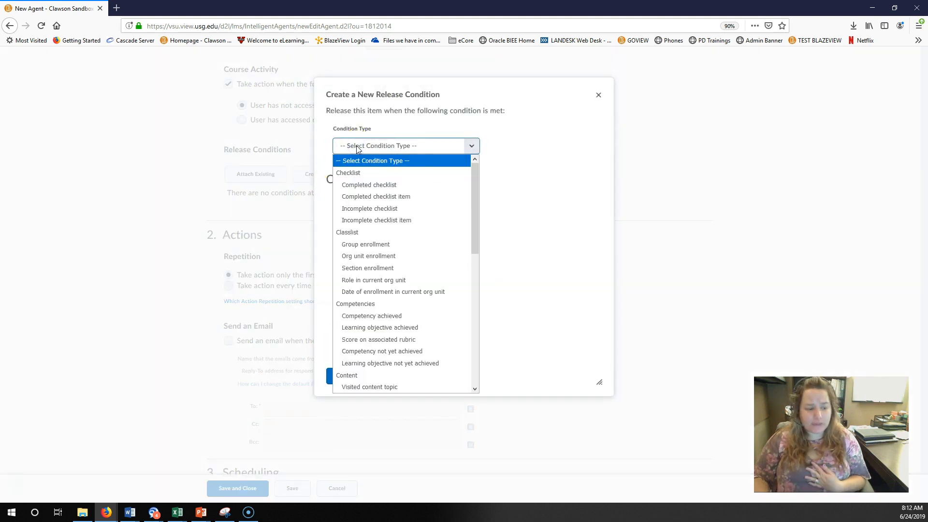
scroll(384, 266, down, 4)
click(387, 260)
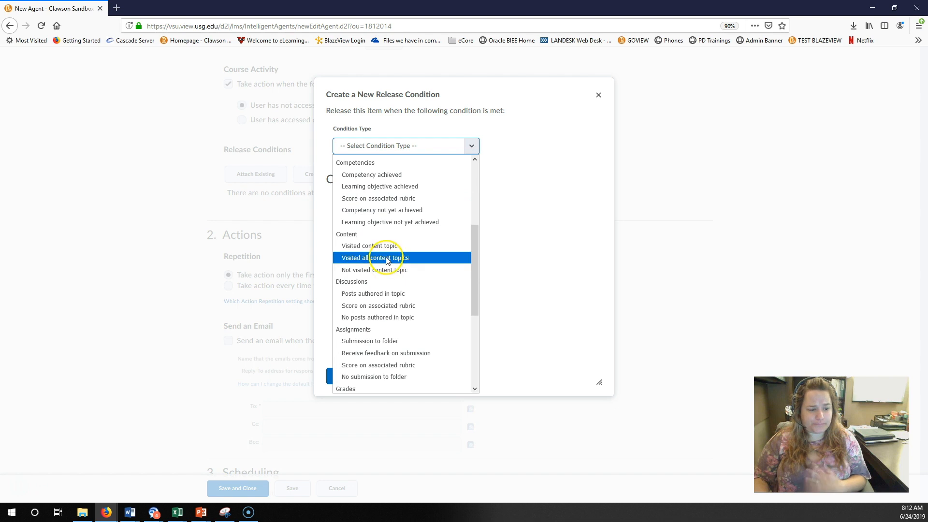
click(384, 249)
click(396, 312)
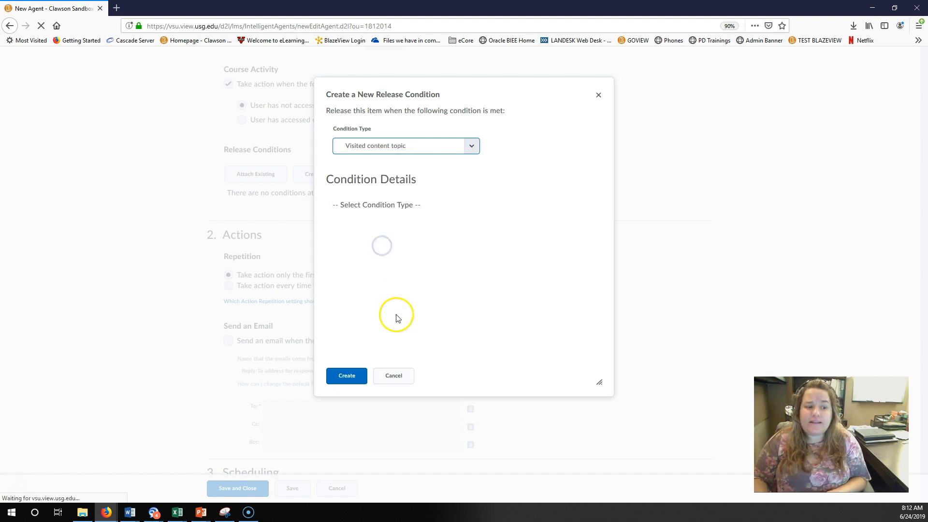
click(396, 222)
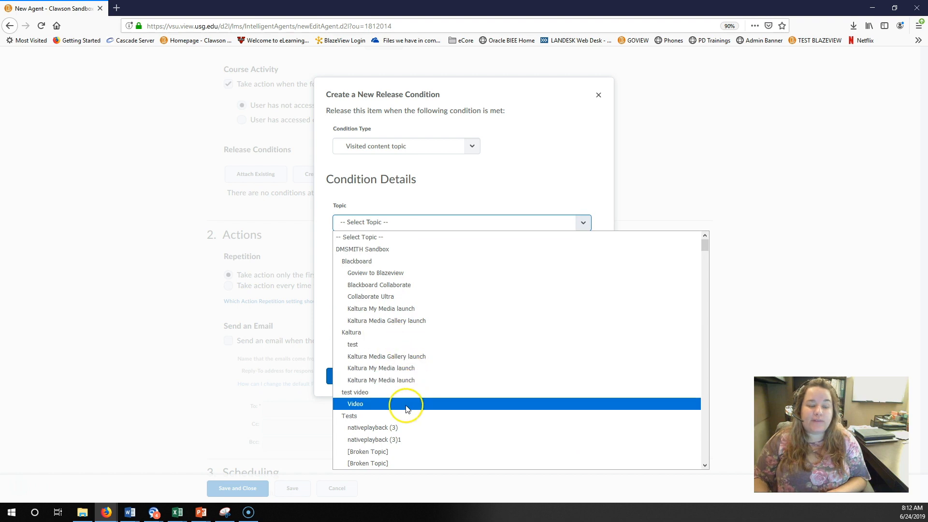
click(485, 201)
click(422, 145)
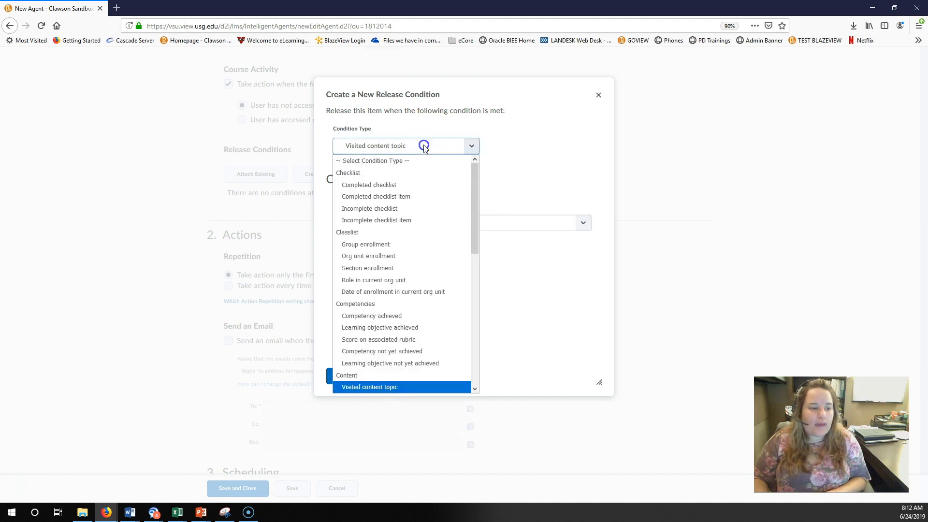
scroll(409, 207, down, 5)
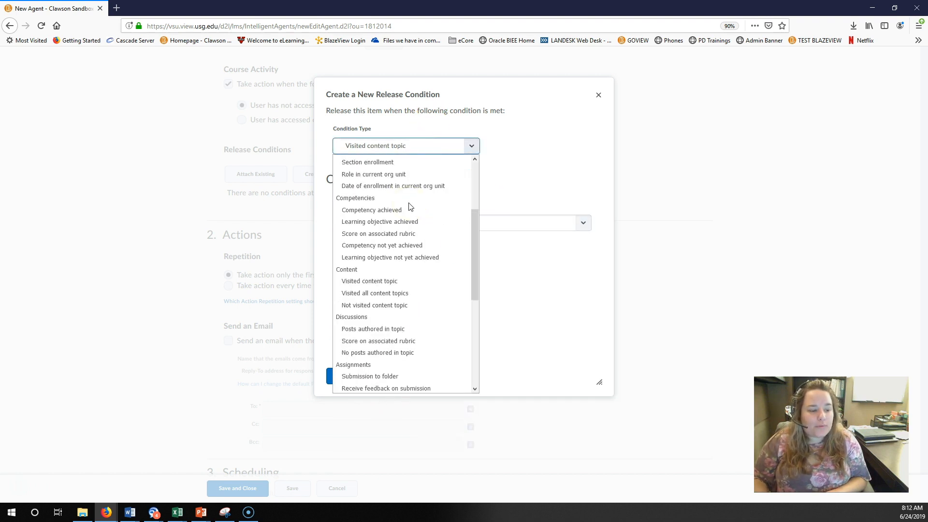
click(372, 258)
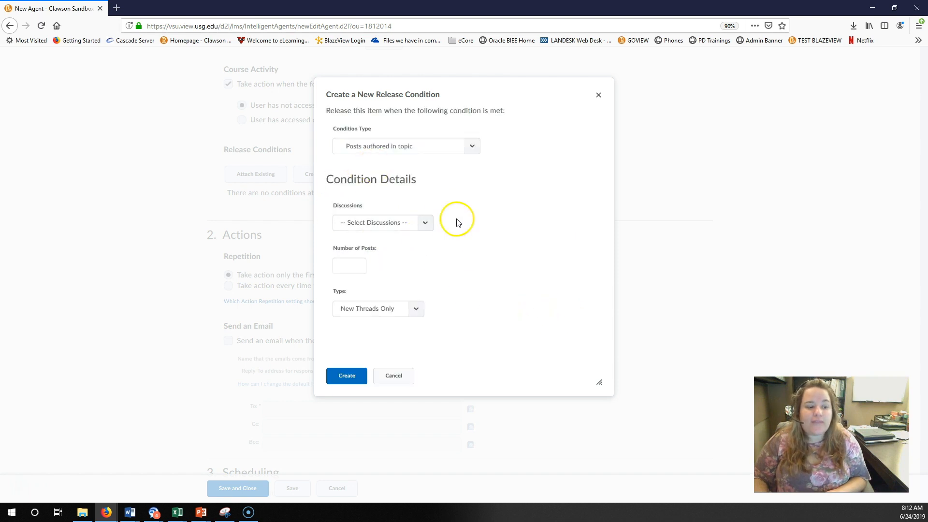
click(598, 95)
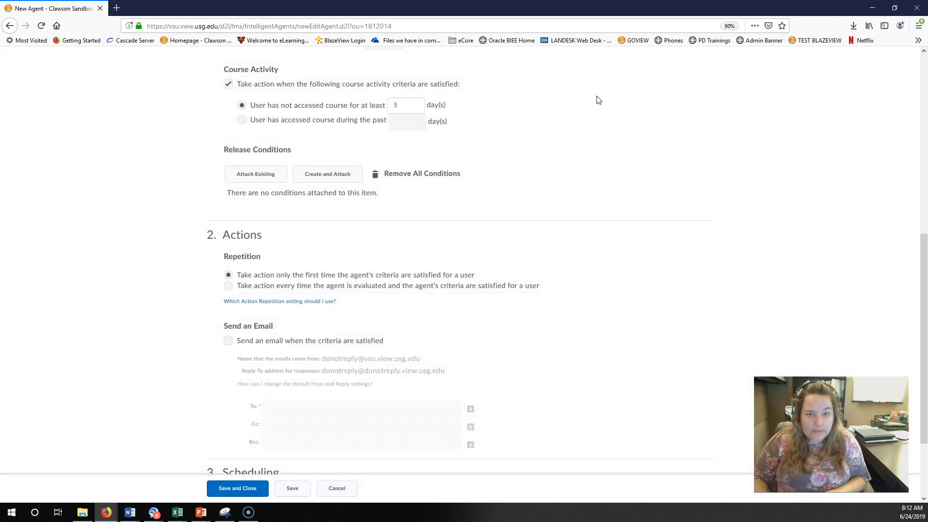
scroll(511, 322, down, 2)
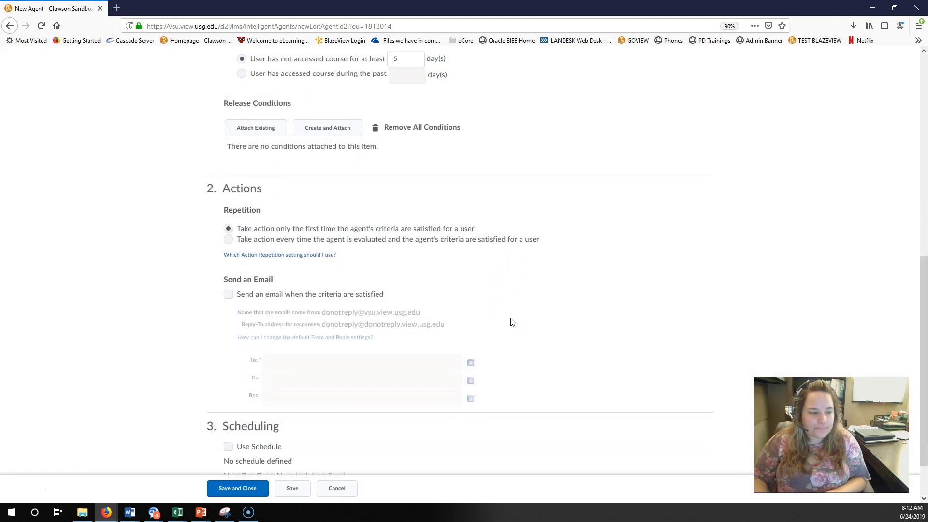
scroll(512, 322, down, 2)
scroll(311, 103, up, 4)
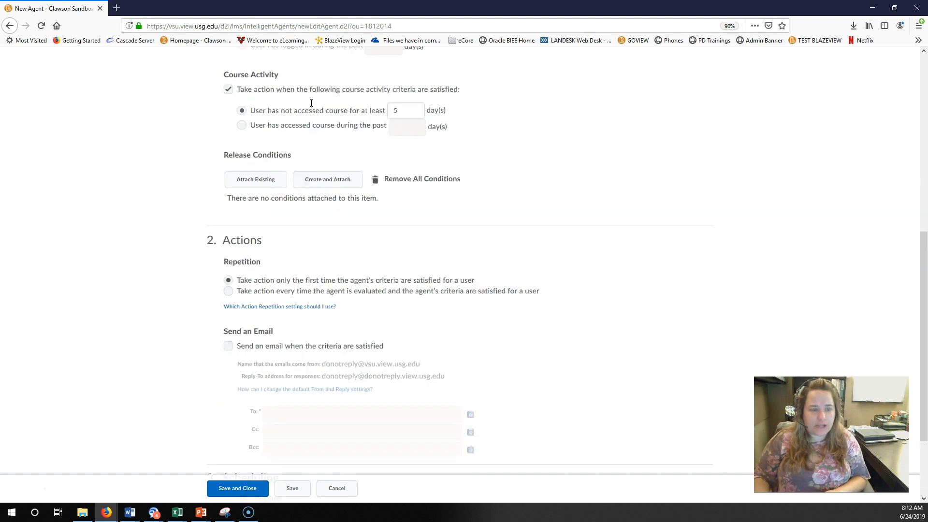
scroll(311, 102, up, 2)
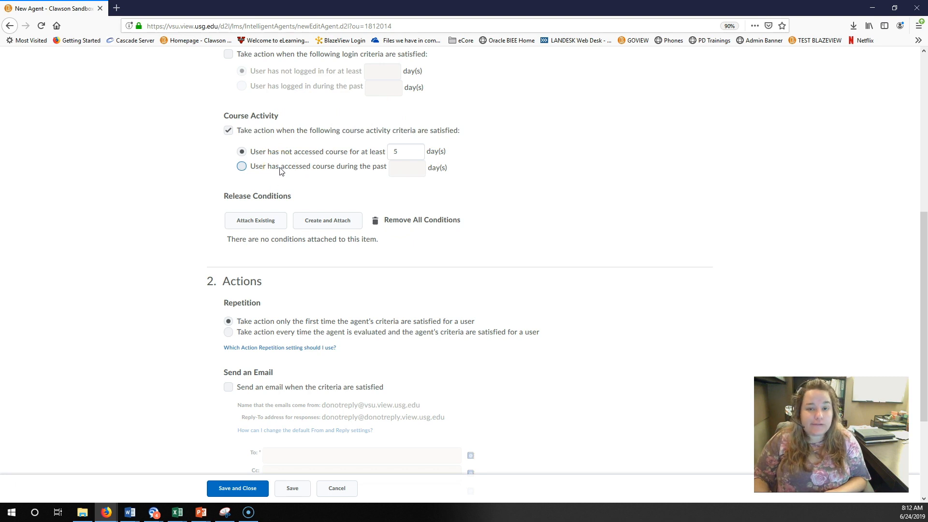
click(399, 151)
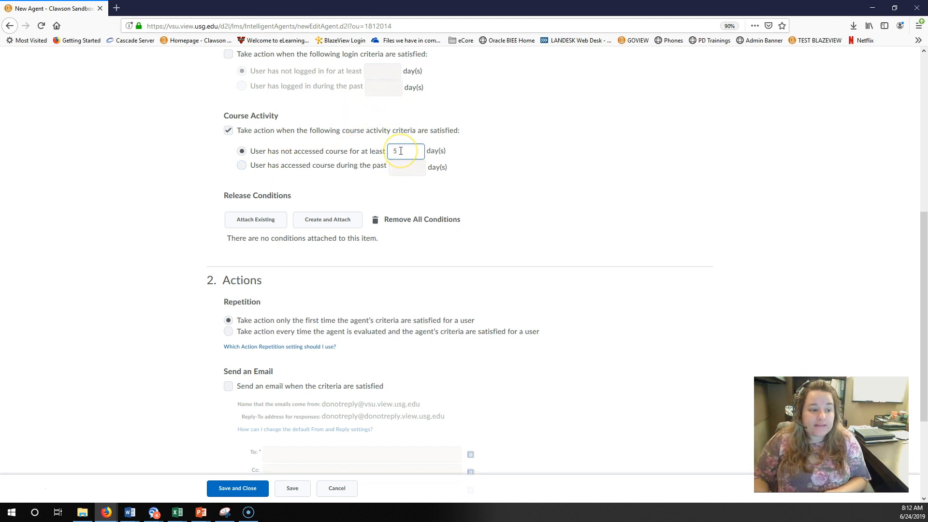
click(531, 198)
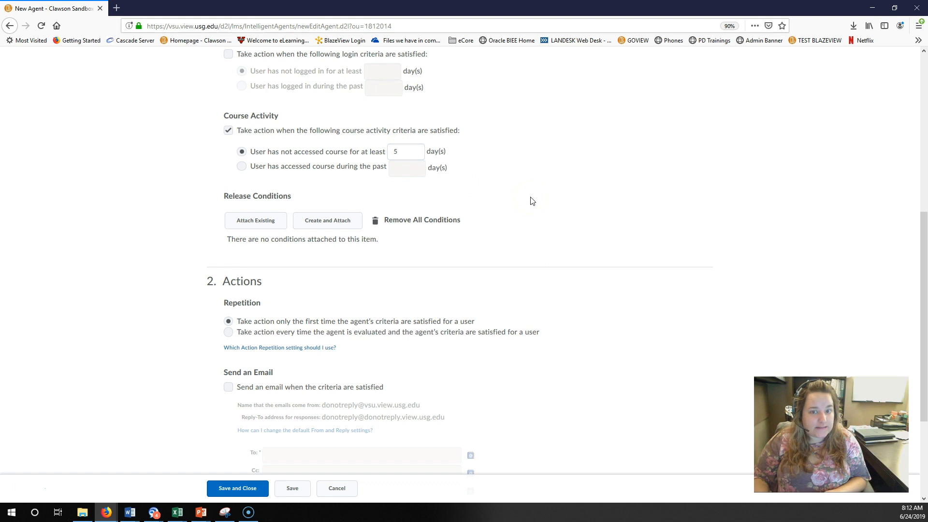
Turn on sending an email when the agent's criteria are satisfied
scroll(531, 201, down, 3)
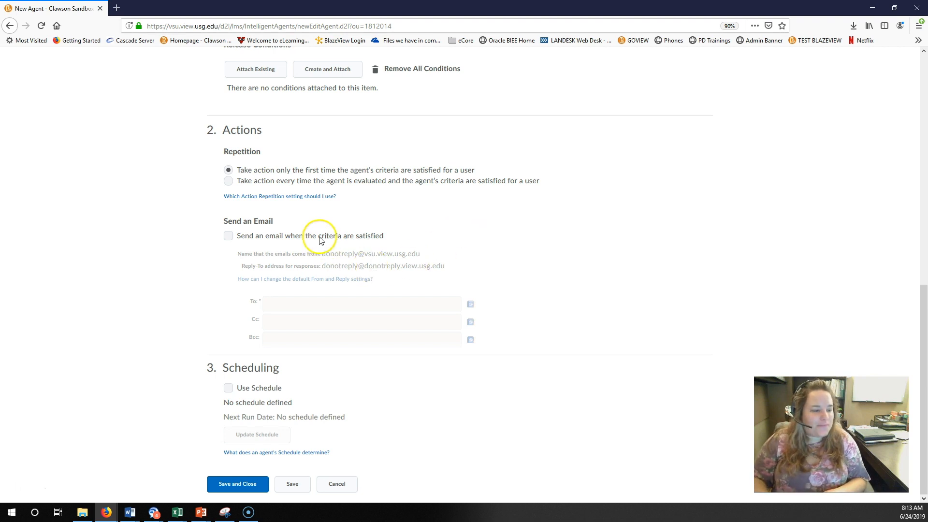
click(311, 237)
click(576, 322)
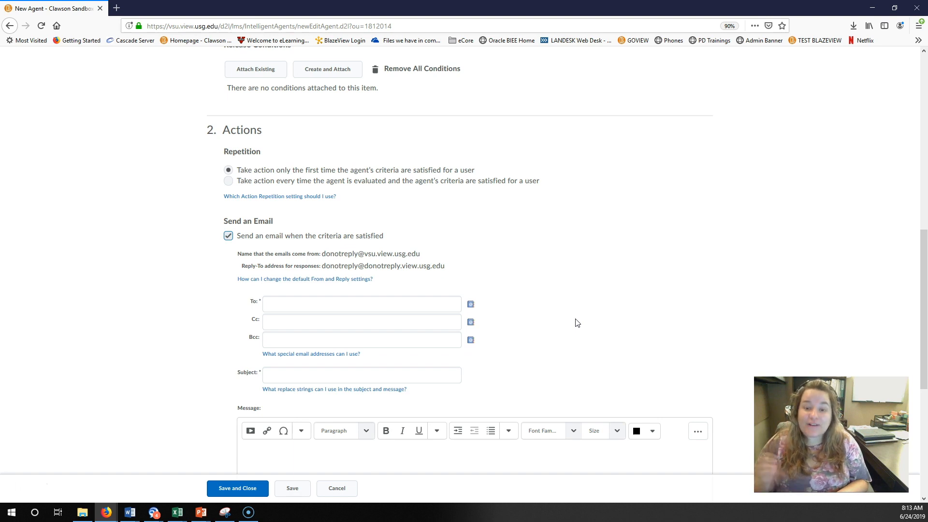
click(588, 298)
scroll(588, 298, down, 2)
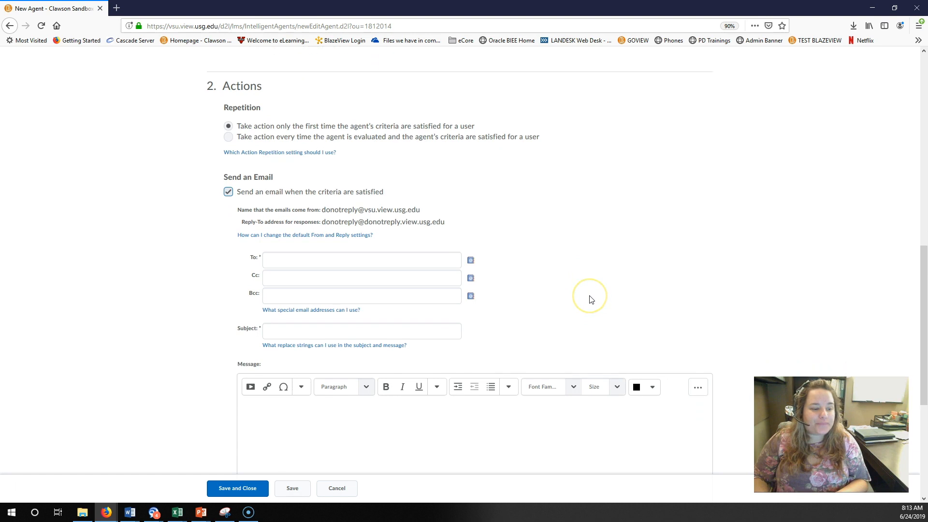
click(440, 226)
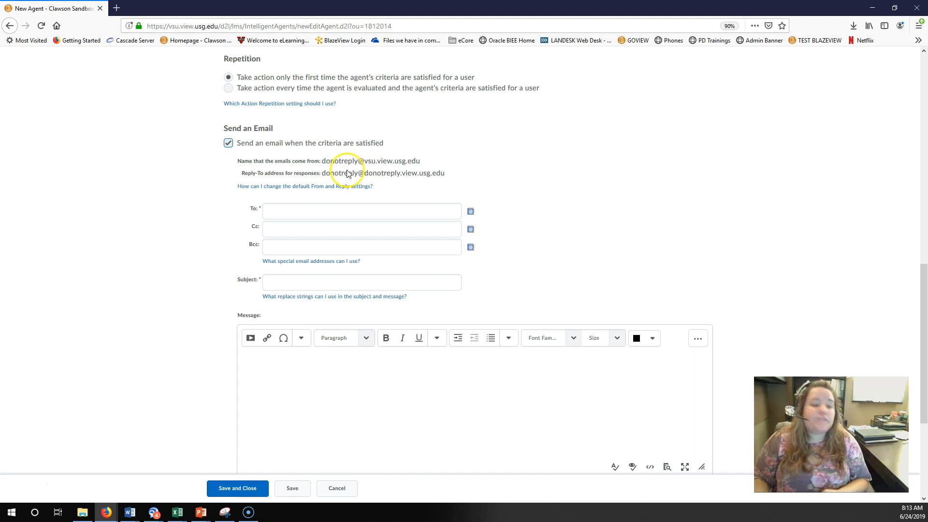
Address the email to {InitiatingUser} and set its subject to "Uh oh! You need to access my course!"
click(320, 211)
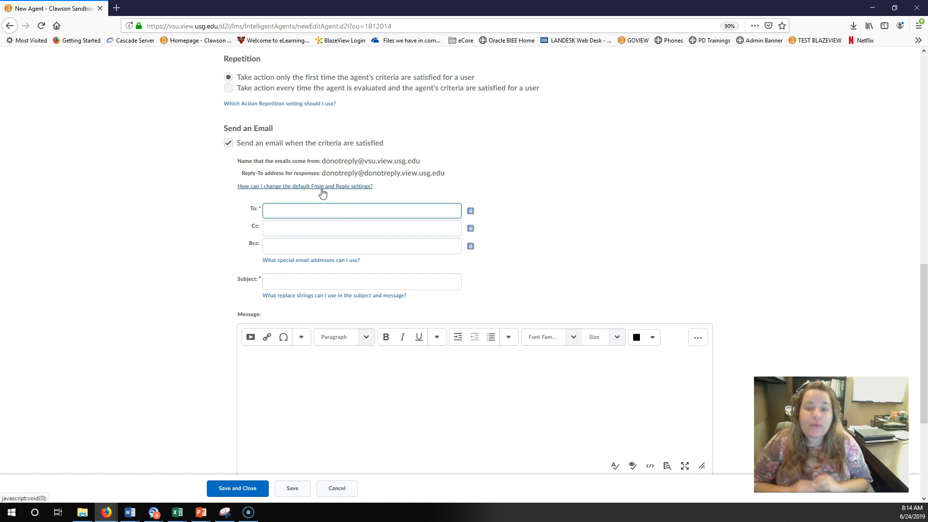
text([InitiatingUser])
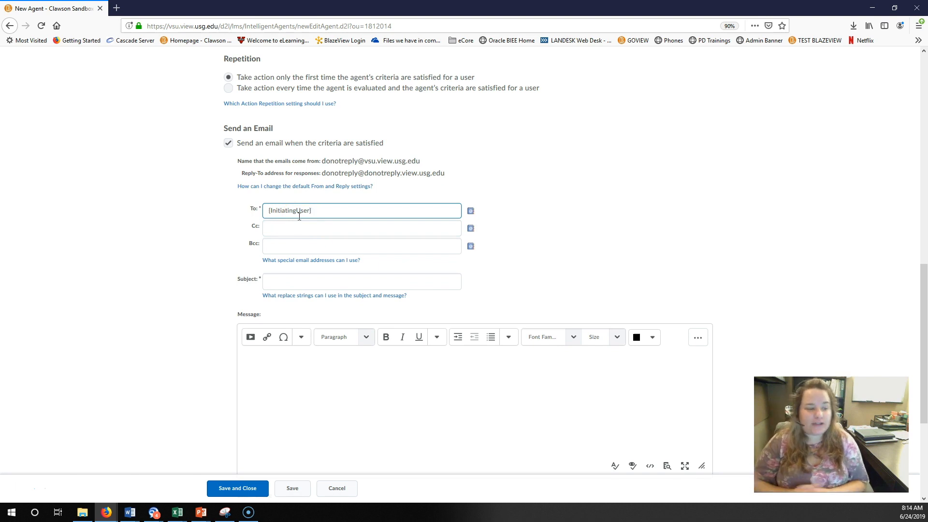
click(305, 280)
text(Uh oh! You need to access my course!)
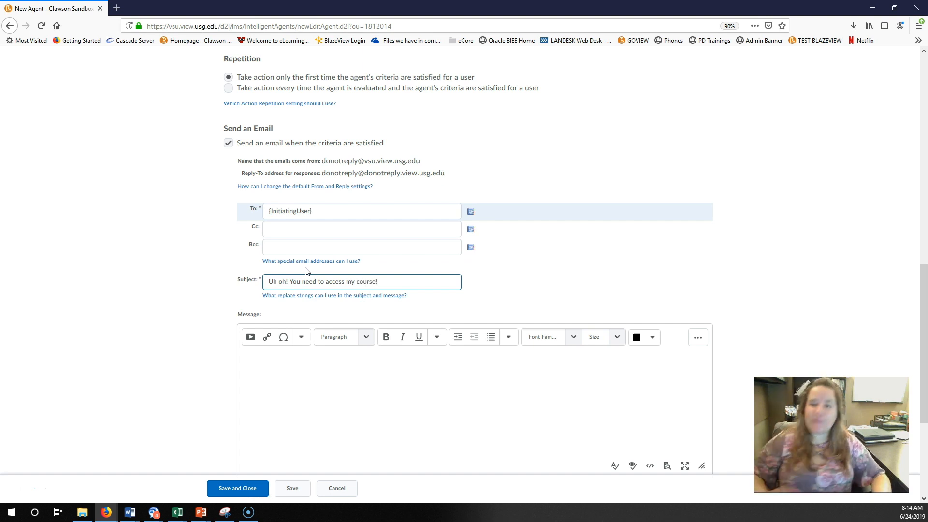
Write the email message "I've noticed that you have not been present in class."
click(330, 385)
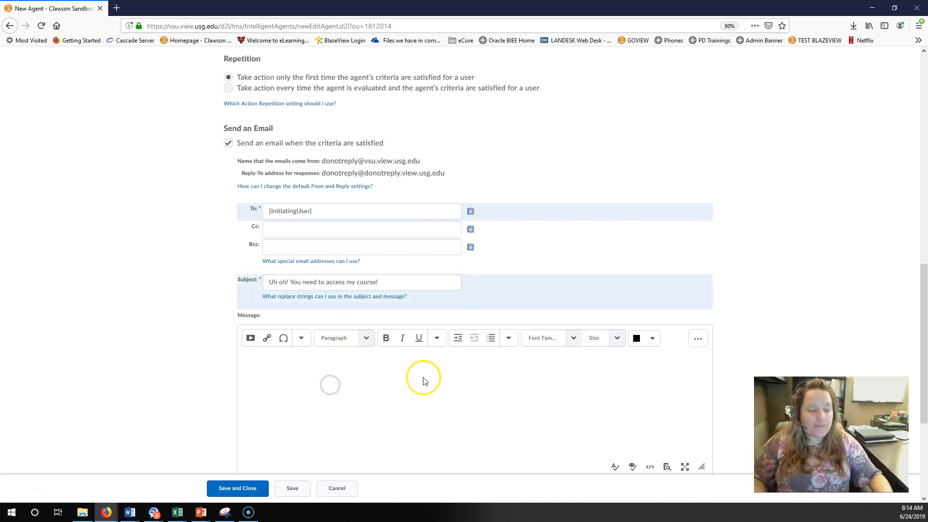
text(I've no)
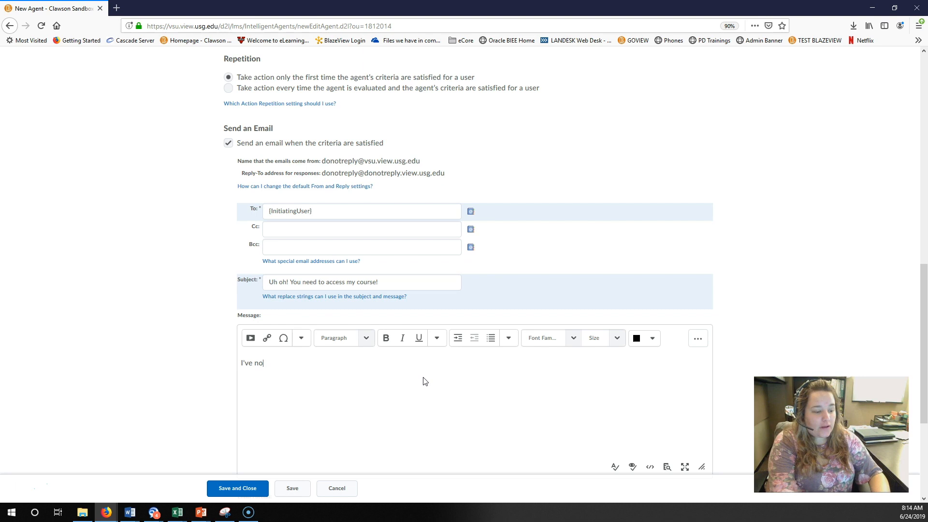
text(ticed that you have n)
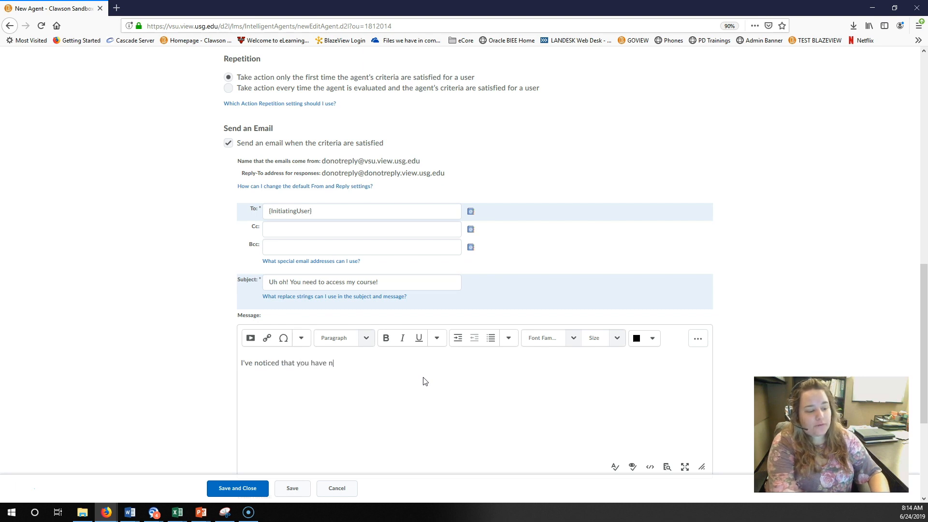
text(ot been present in class.)
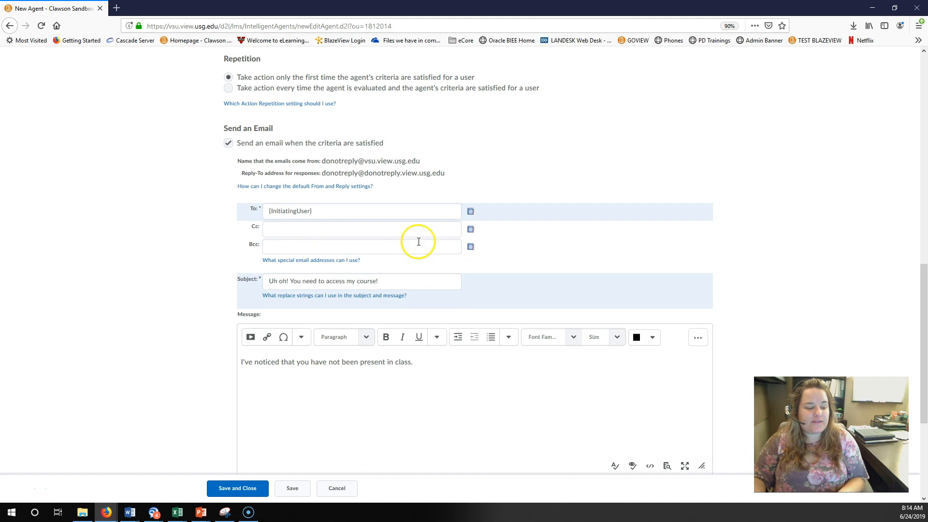
Enable the agent's schedule, examine its repeat frequency and start and end date options, and turn scheduling off again without defining a schedule
scroll(400, 325, down, 3)
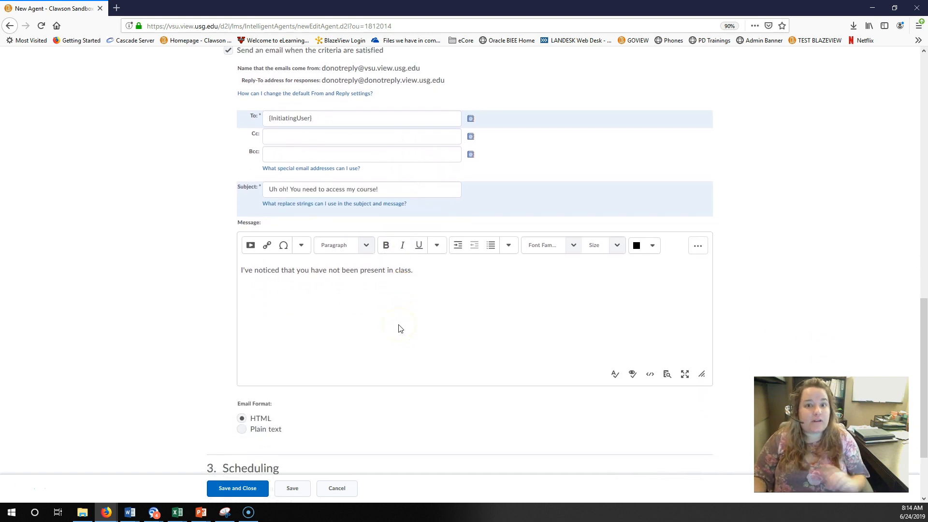
scroll(400, 327, down, 3)
click(479, 395)
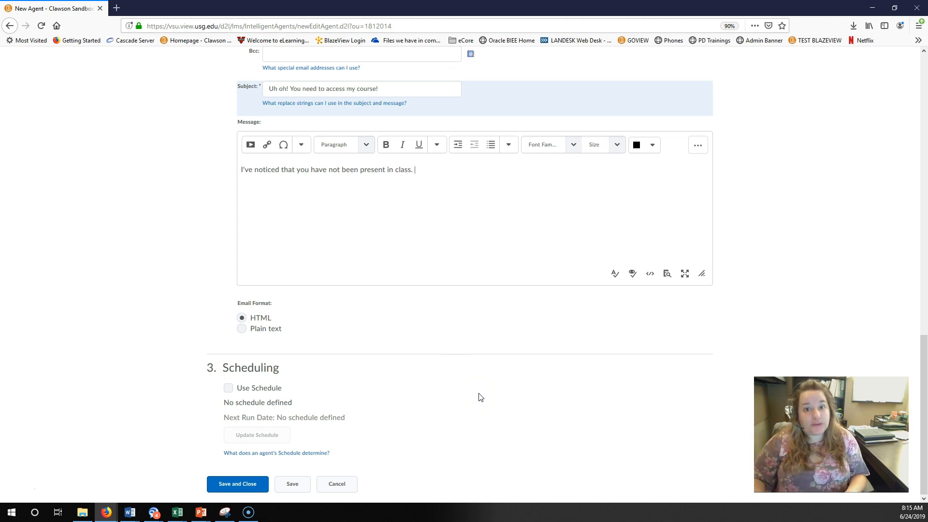
click(257, 388)
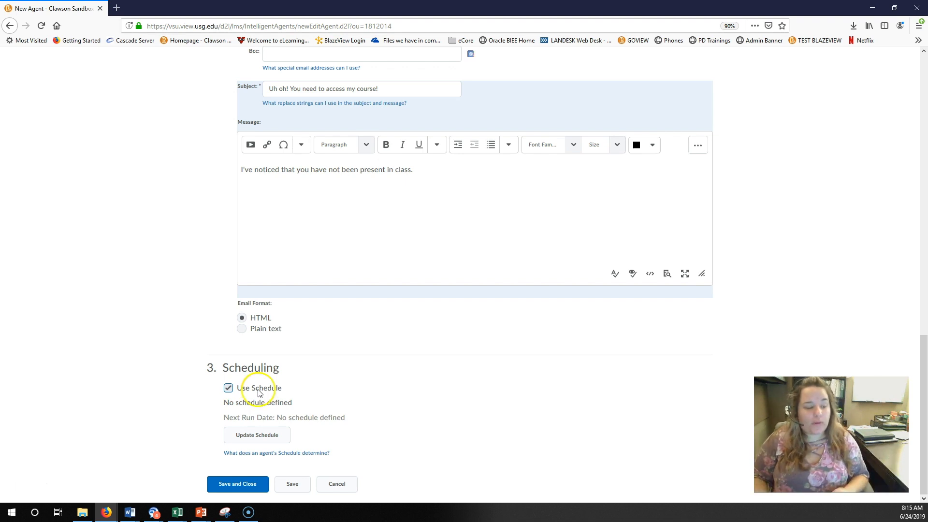
click(253, 440)
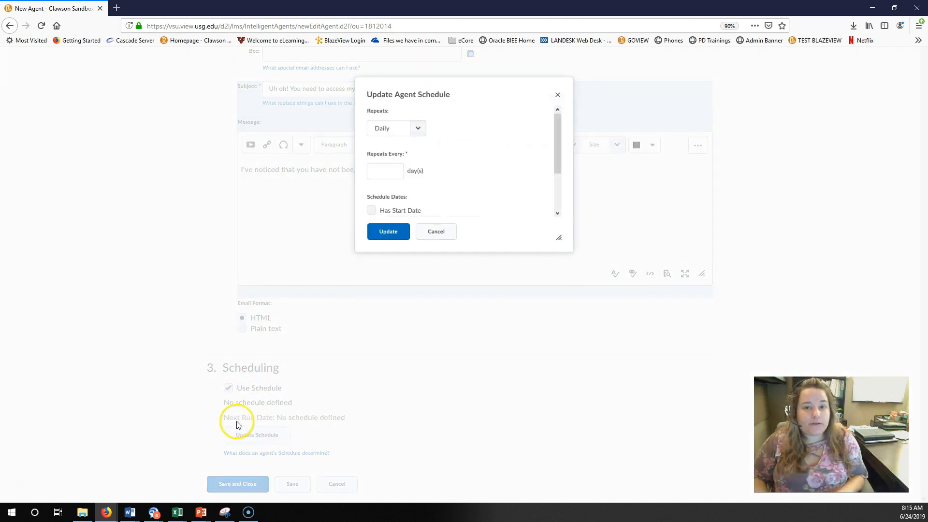
click(387, 128)
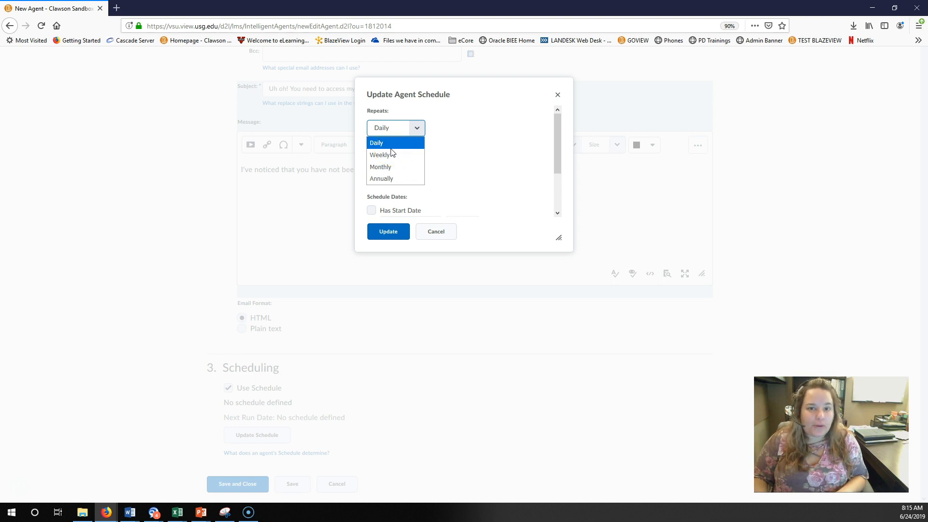
scroll(440, 189, down, 2)
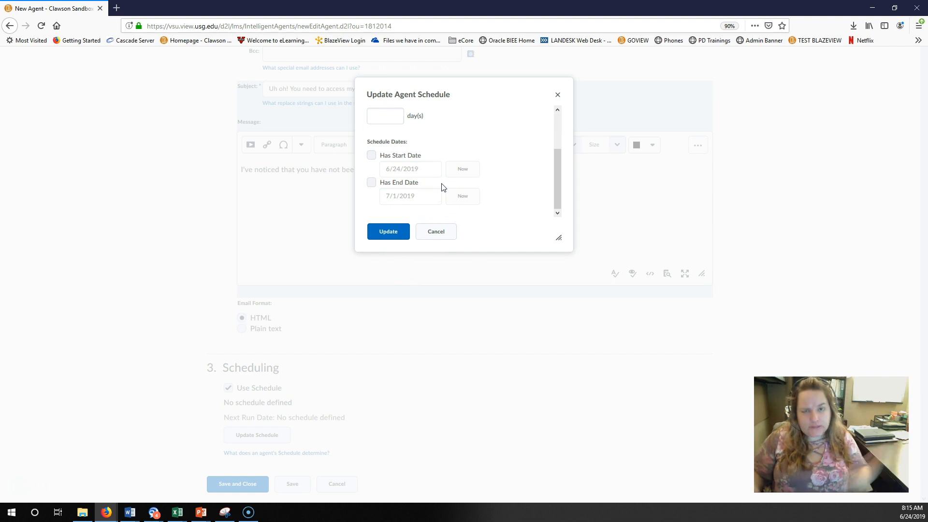
click(438, 231)
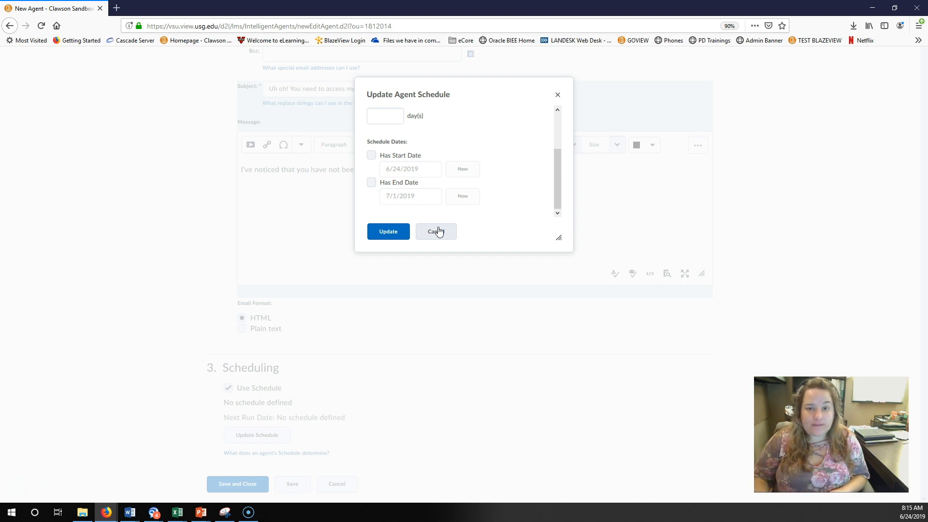
click(557, 95)
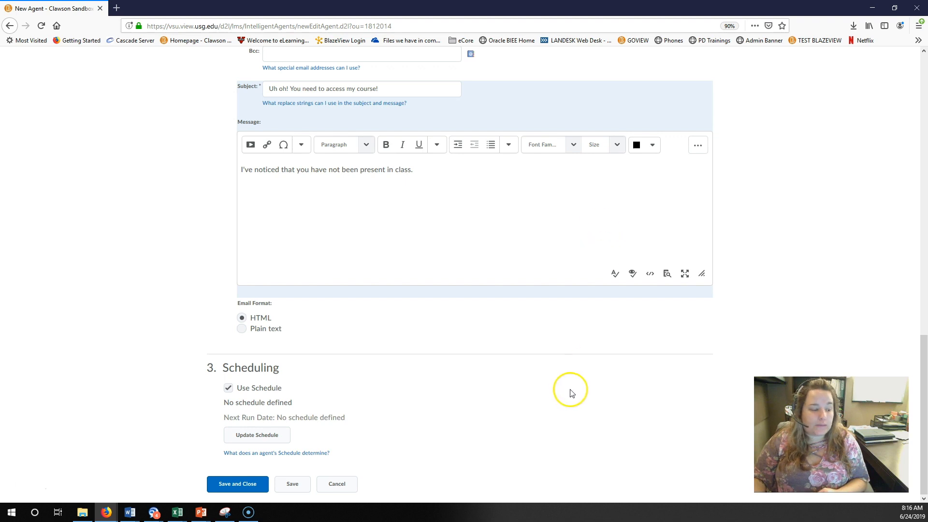
click(228, 388)
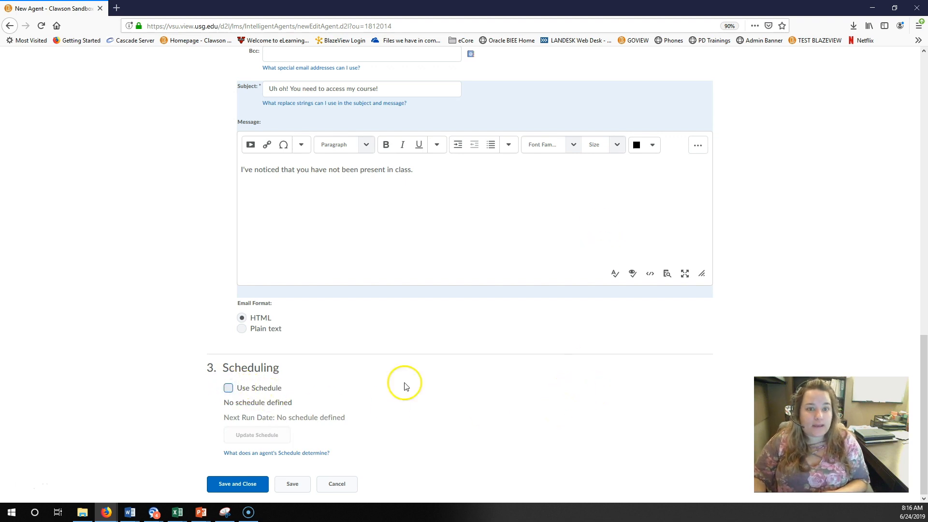
Save the agent and return to the agent list
click(244, 485)
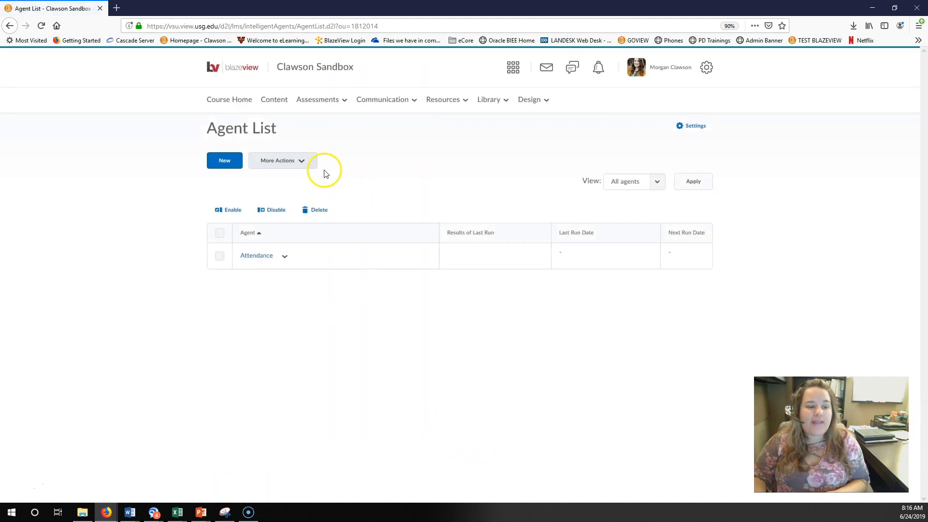
Examine the actions available for the Attendance agent, including practice run, run now, view history and export history
click(285, 256)
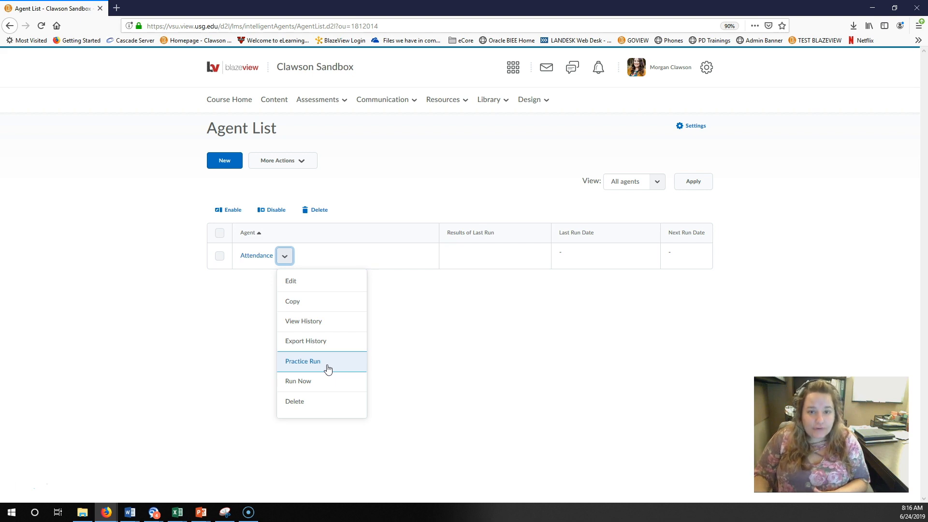
click(317, 364)
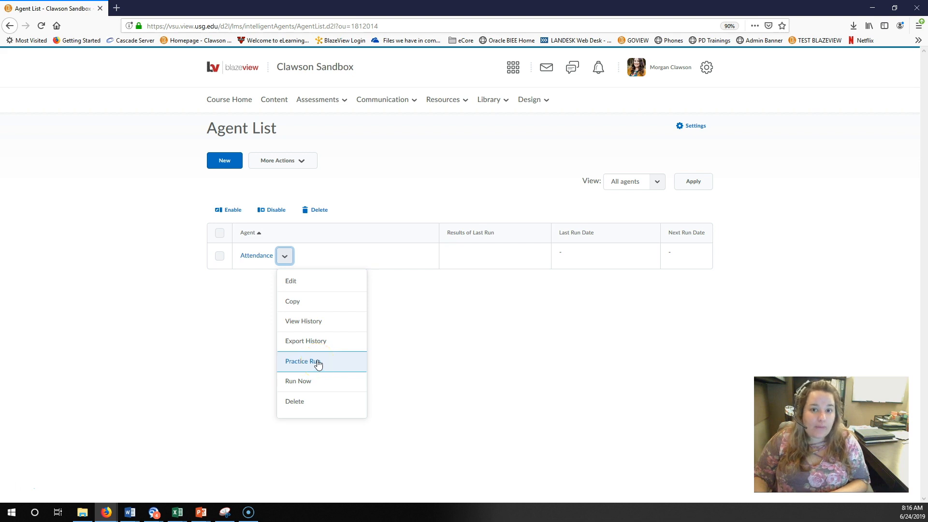
click(314, 381)
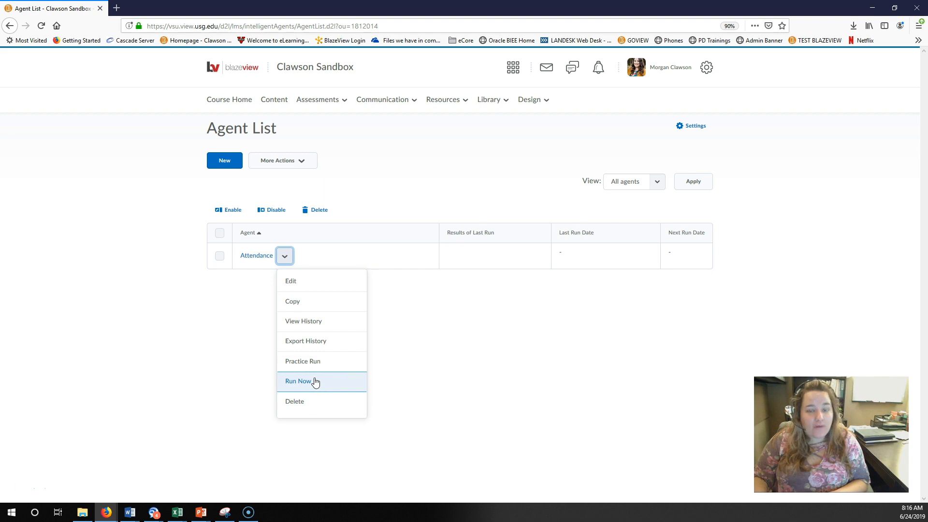
click(337, 331)
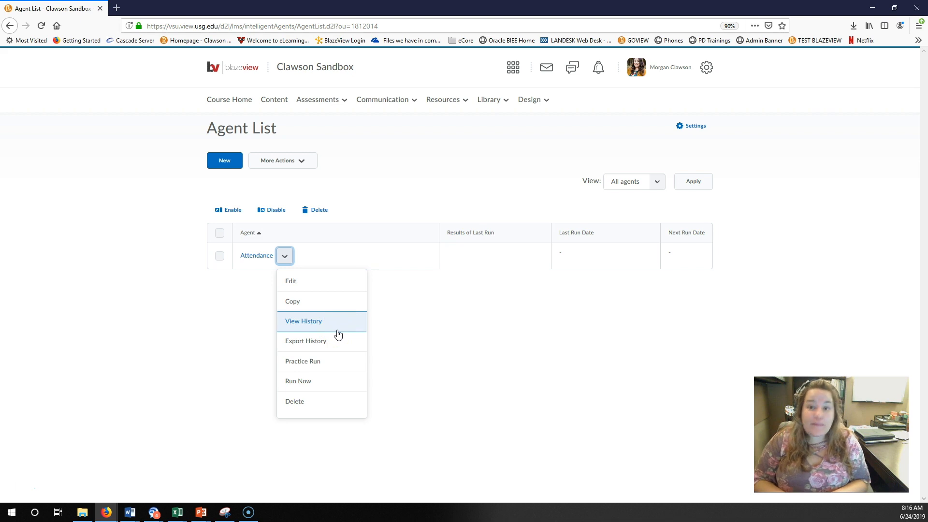
click(520, 412)
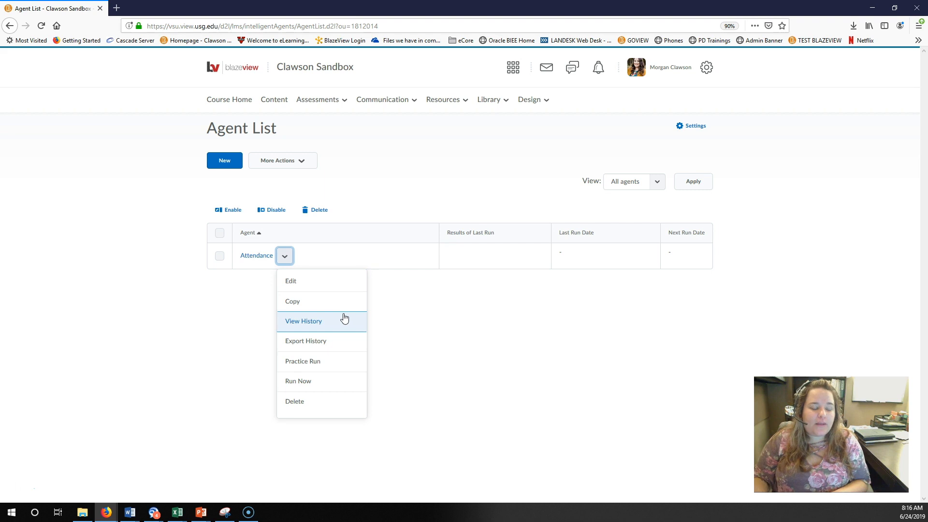
click(321, 342)
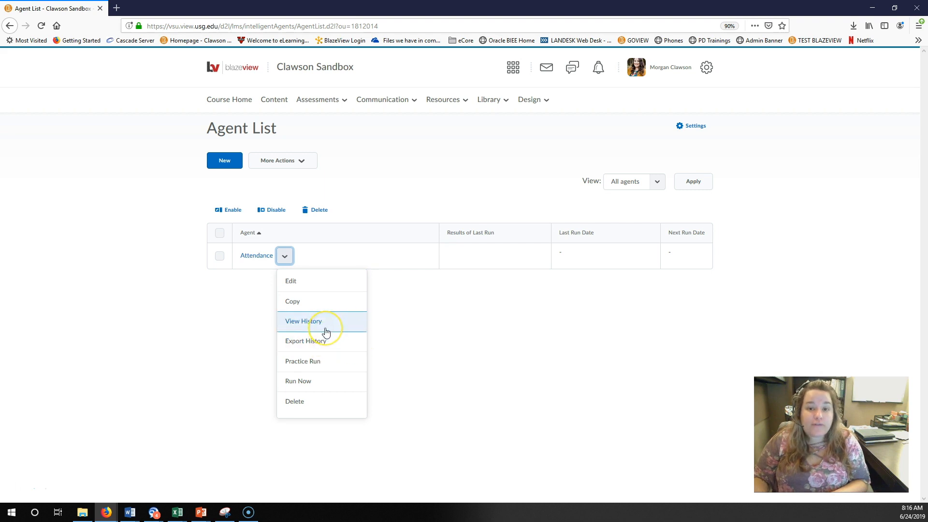